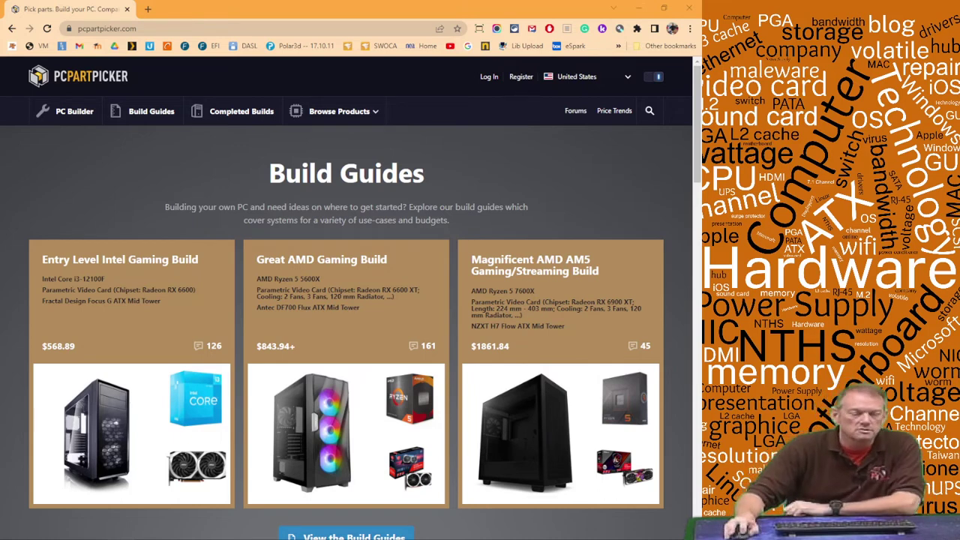
Go to the Motherboards catalogue under Browse Products and expand the Merchants filter list.
{"action": "left_click", "coordinate": [346, 120]}
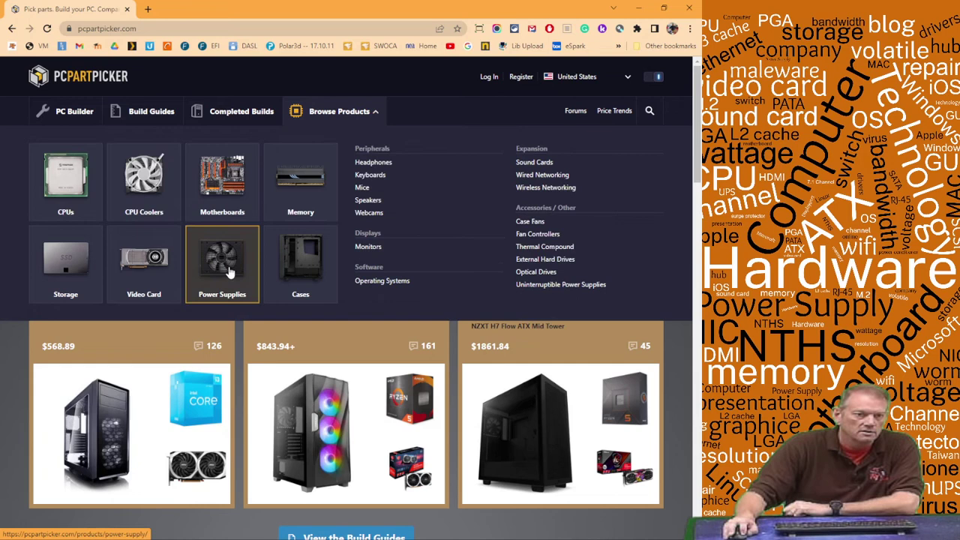
{"action": "left_click", "coordinate": [205, 197]}
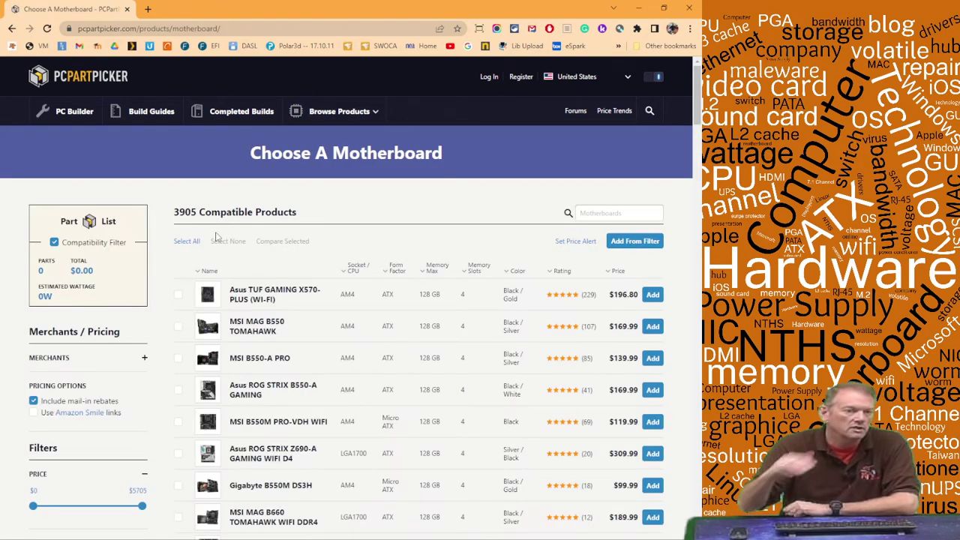
{"action": "left_click", "coordinate": [145, 360]}
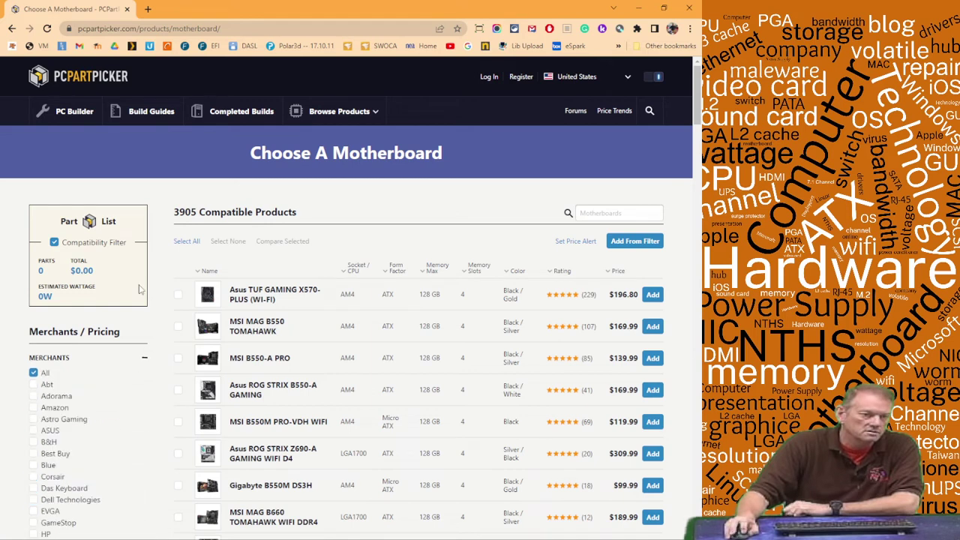
{"action": "scroll", "coordinate": [91, 300], "scroll_direction": "down", "scroll_amount": 3}
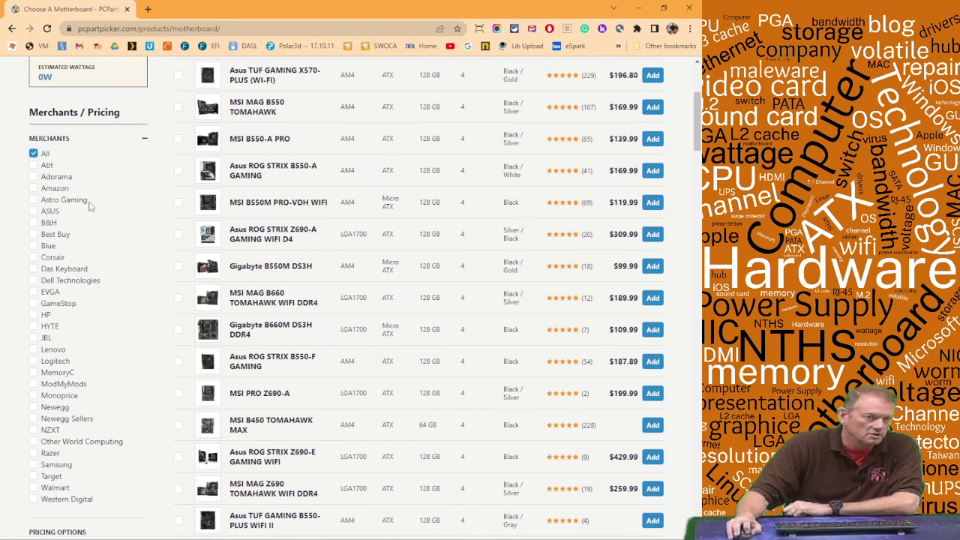
Collapse the Merchants list and filter the manufacturer to ASRock.
{"action": "left_click", "coordinate": [146, 143]}
{"action": "scroll", "coordinate": [153, 142], "scroll_direction": "down", "scroll_amount": 2}
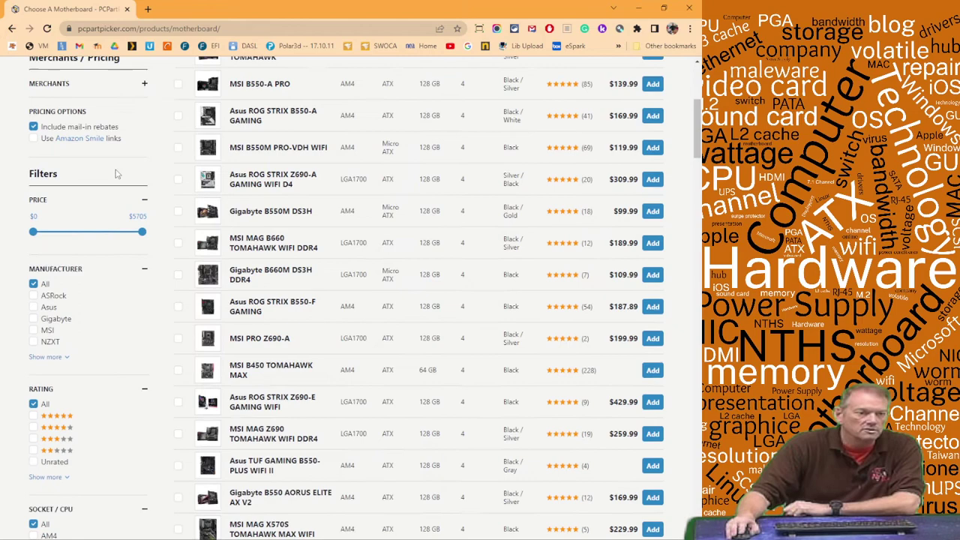
{"action": "left_click", "coordinate": [34, 241]}
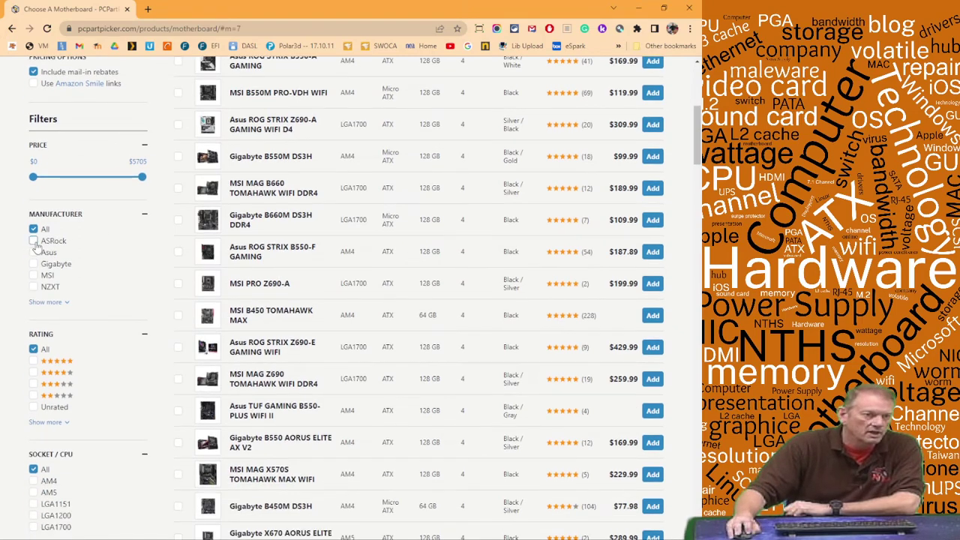
{"action": "scroll", "coordinate": [139, 259], "scroll_direction": "down", "scroll_amount": 4}
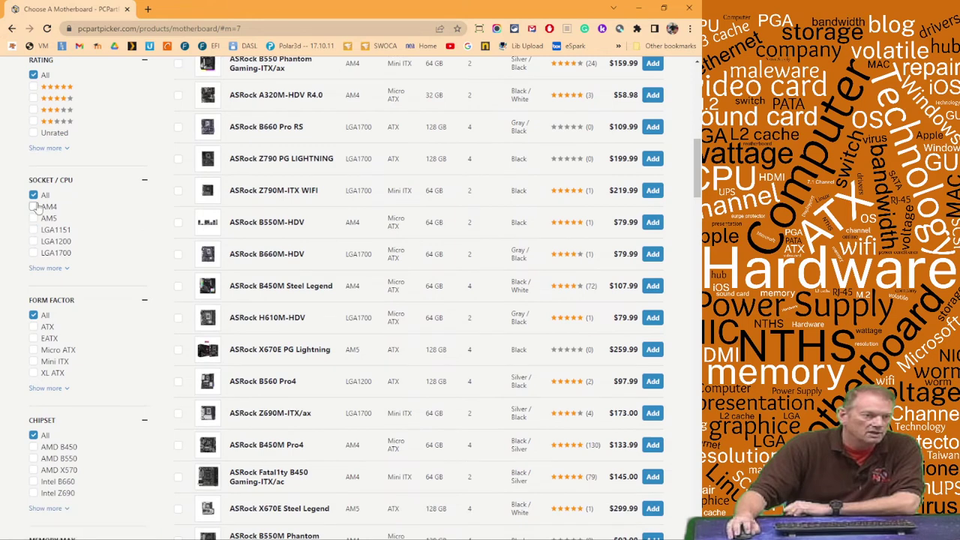
Select the AM4, AM5 and sTRX4 sockets, then fold the socket filter away.
{"action": "left_click", "coordinate": [33, 207]}
{"action": "left_click", "coordinate": [33, 219]}
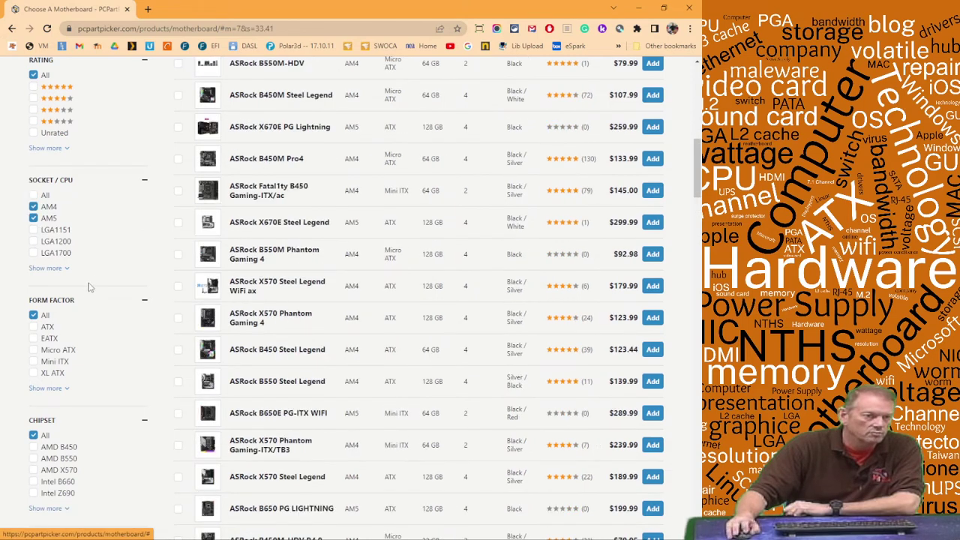
{"action": "left_click", "coordinate": [48, 268]}
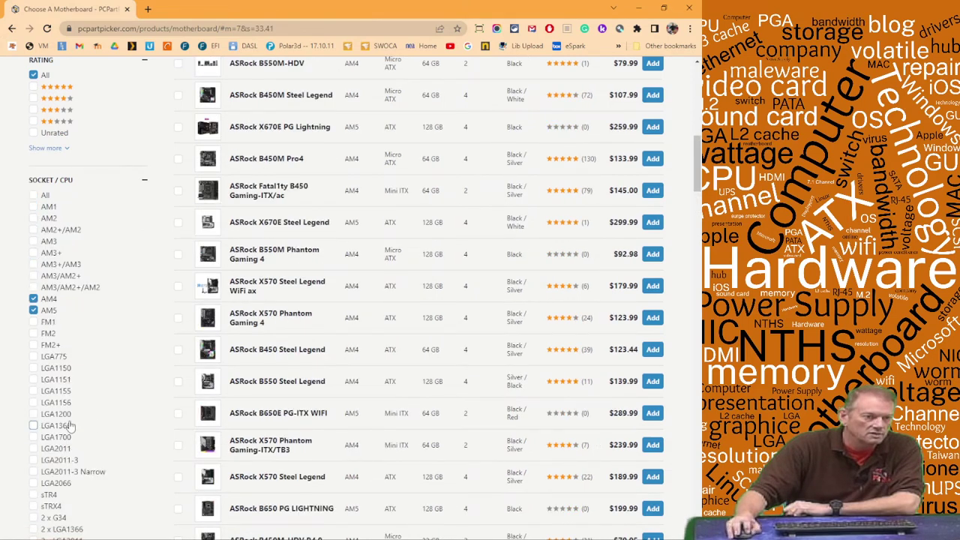
{"action": "scroll", "coordinate": [116, 395], "scroll_direction": "down", "scroll_amount": 2}
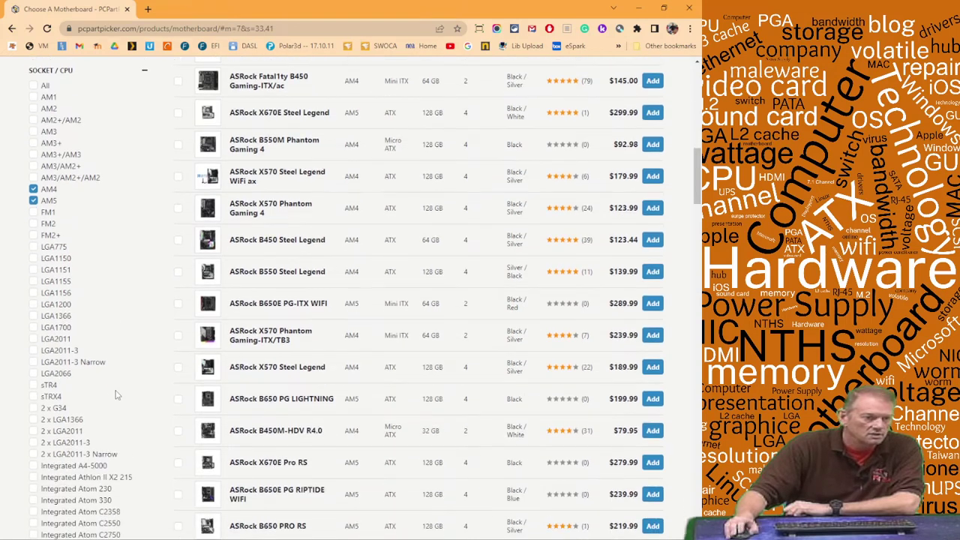
{"action": "left_click", "coordinate": [33, 396]}
{"action": "scroll", "coordinate": [143, 225], "scroll_direction": "up", "scroll_amount": 2}
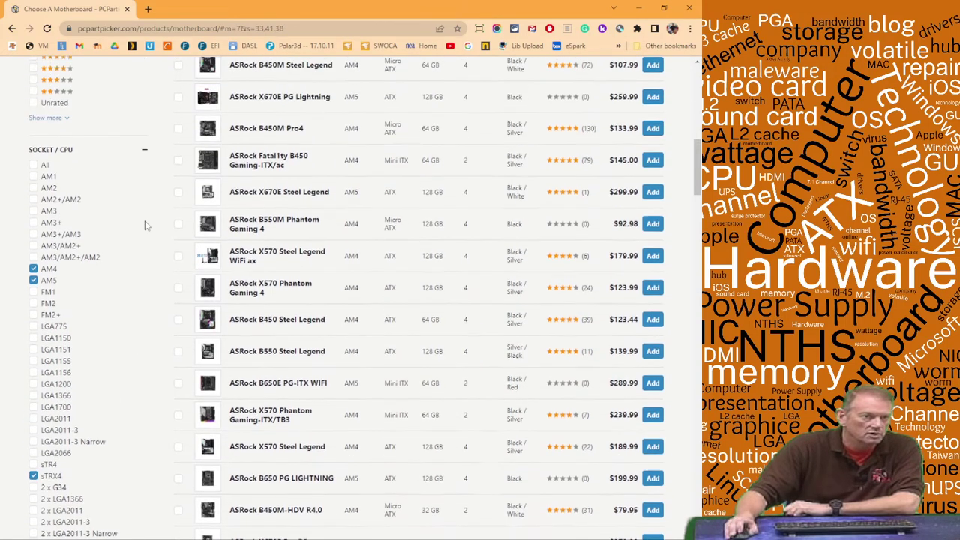
{"action": "left_click", "coordinate": [144, 181]}
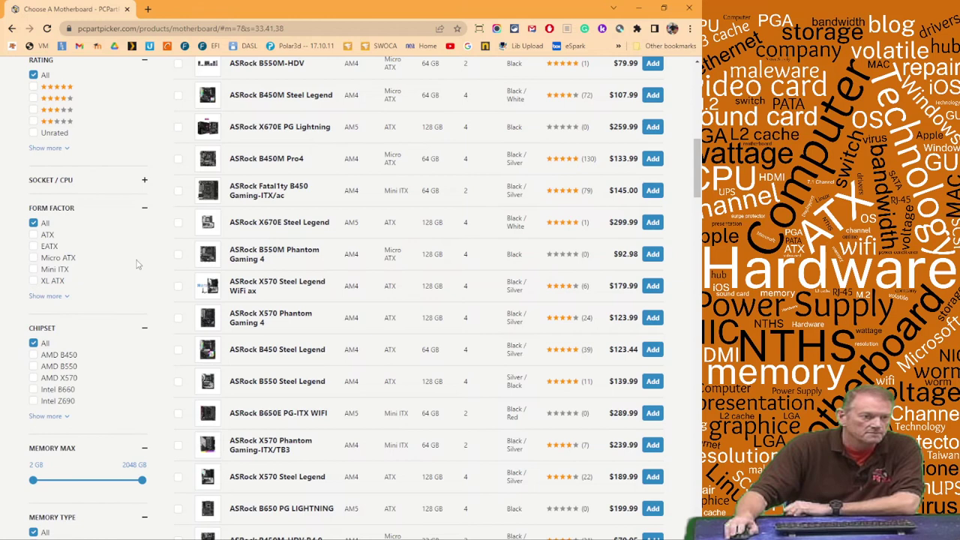
Select the ATX, EATX, Micro ATX, XL ATX and Flex ATX form factors.
{"action": "scroll", "coordinate": [138, 264], "scroll_direction": "down", "scroll_amount": 1}
{"action": "left_click", "coordinate": [33, 181]}
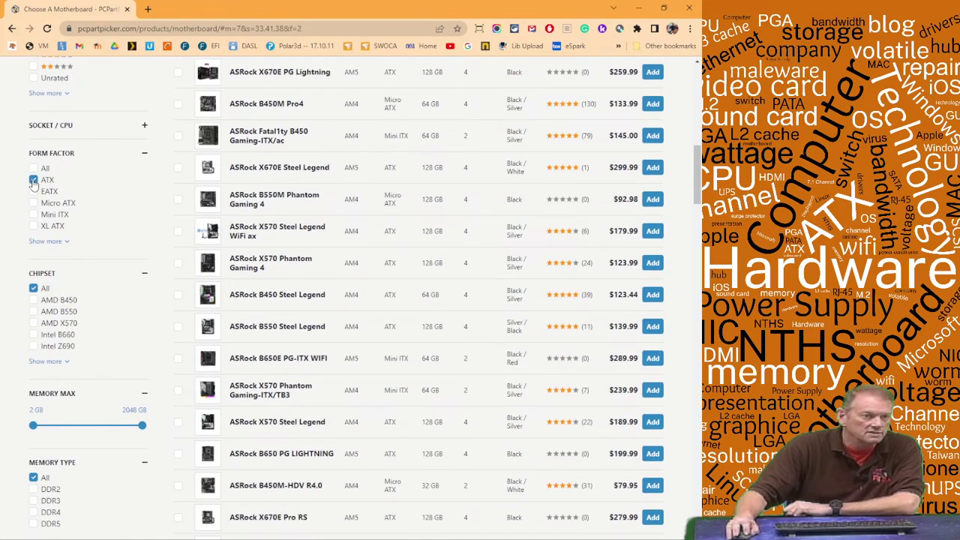
{"action": "left_click", "coordinate": [33, 192]}
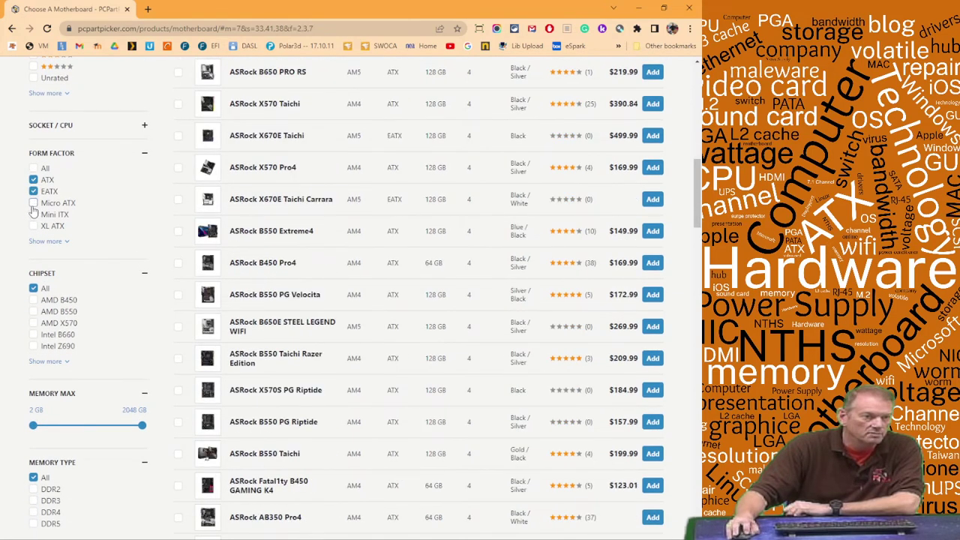
{"action": "left_click", "coordinate": [33, 203]}
{"action": "left_click", "coordinate": [33, 226]}
{"action": "left_click", "coordinate": [45, 240]}
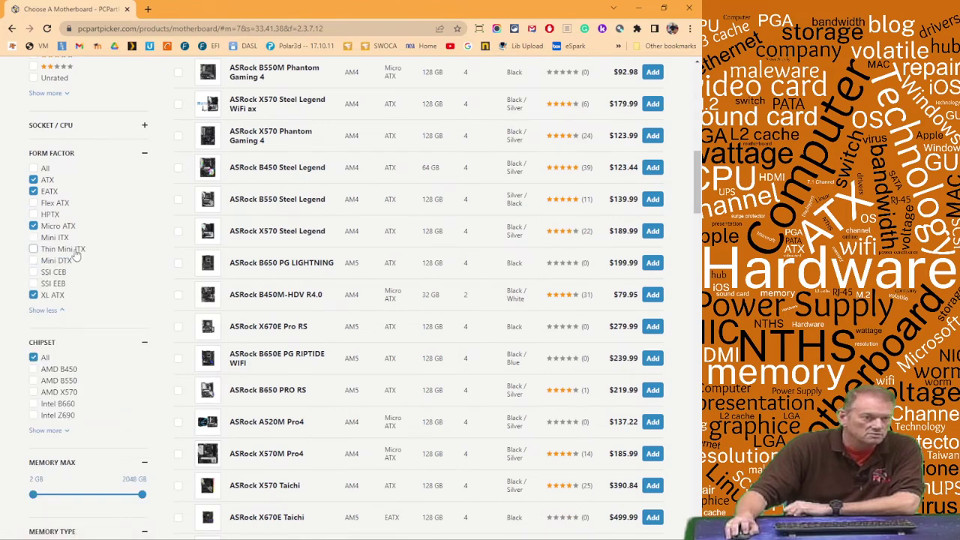
{"action": "left_click", "coordinate": [33, 203]}
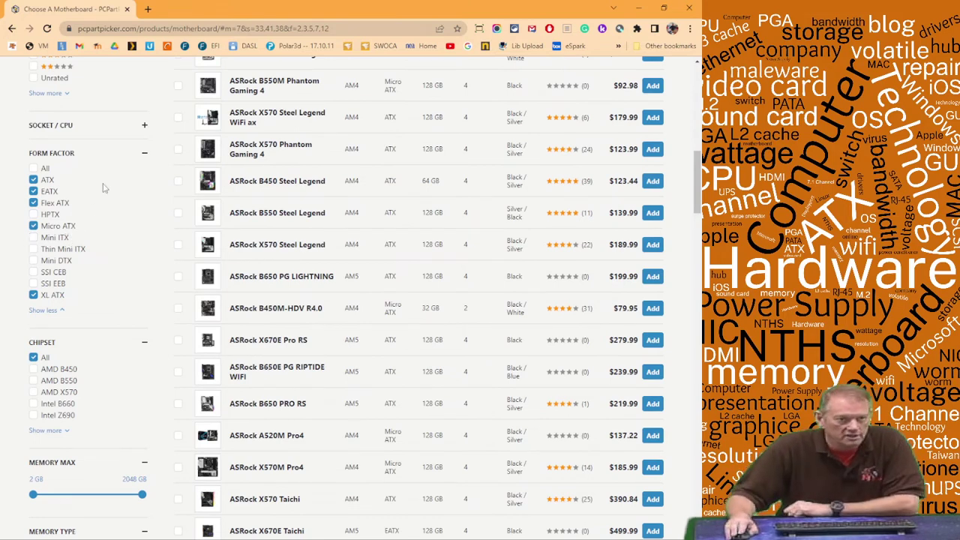
{"action": "left_click", "coordinate": [144, 154]}
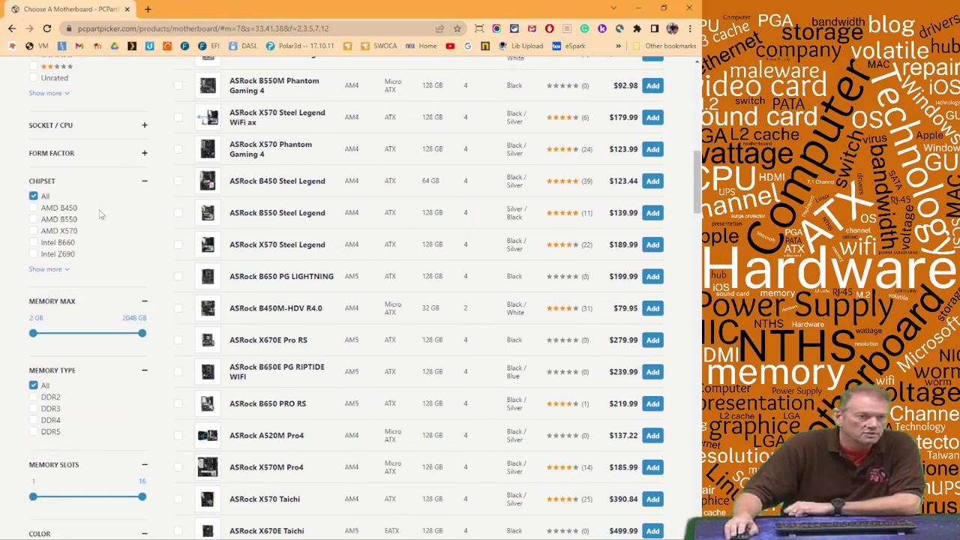
{"action": "scroll", "coordinate": [104, 219], "scroll_direction": "down", "scroll_amount": 2}
{"action": "scroll", "coordinate": [105, 222], "scroll_direction": "down", "scroll_amount": 5}
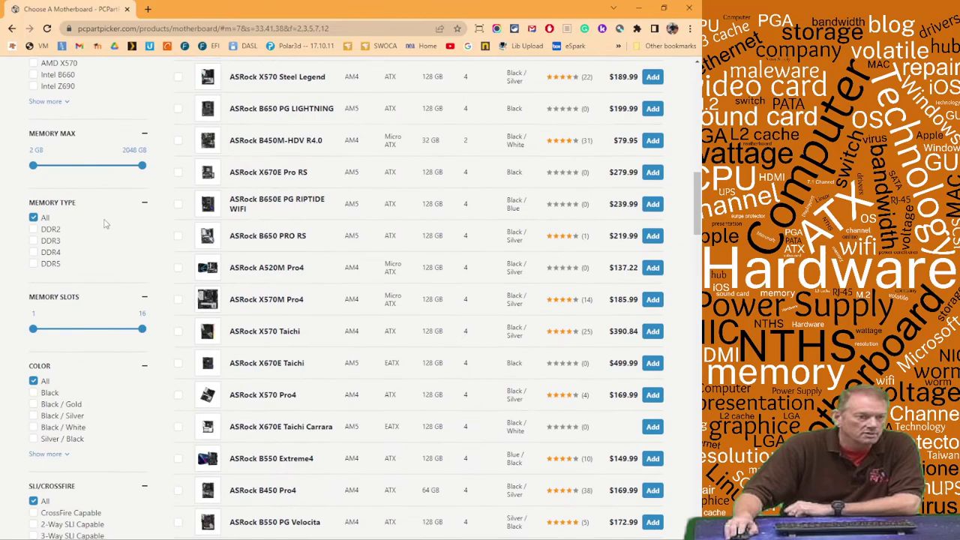
{"action": "scroll", "coordinate": [105, 225], "scroll_direction": "down", "scroll_amount": 15}
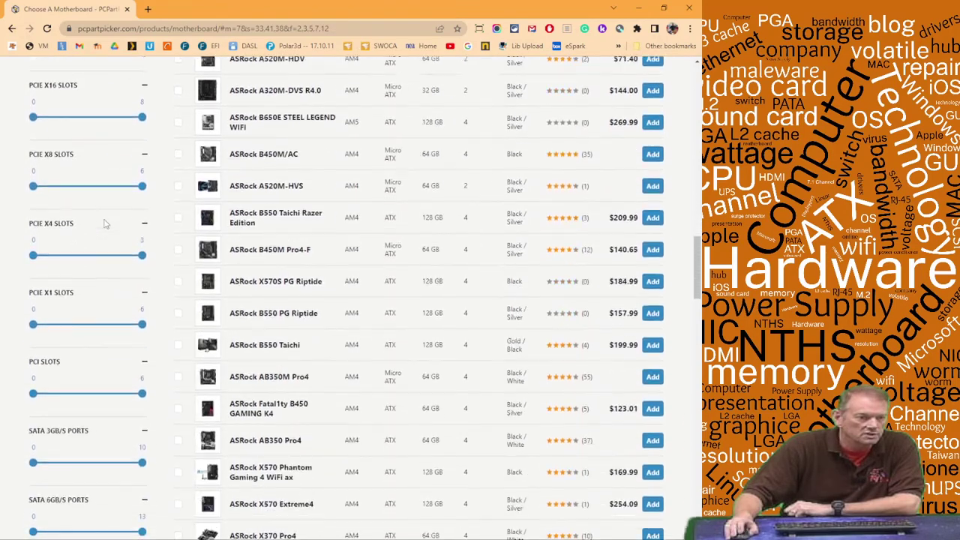
{"action": "scroll", "coordinate": [105, 229], "scroll_direction": "down", "scroll_amount": 5}
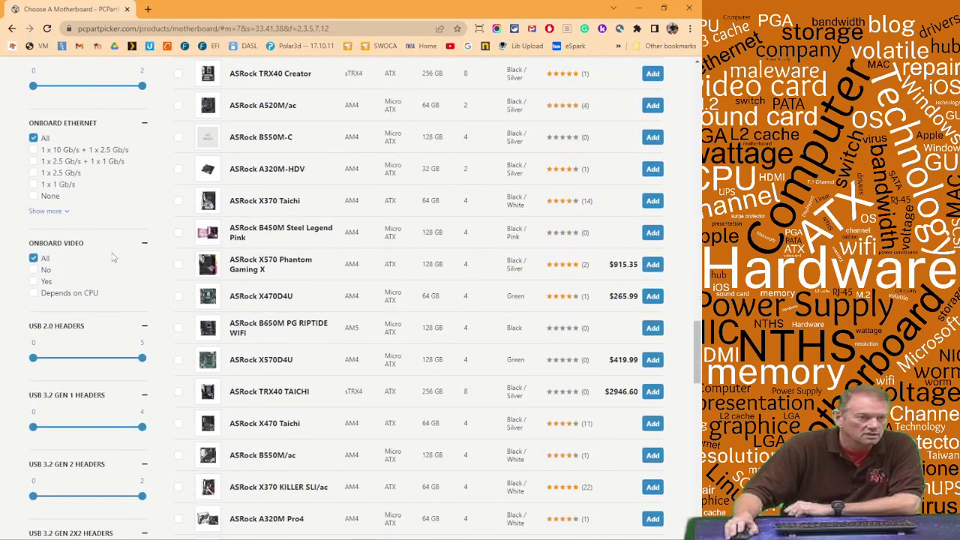
{"action": "scroll", "coordinate": [107, 296], "scroll_direction": "up", "scroll_amount": 20}
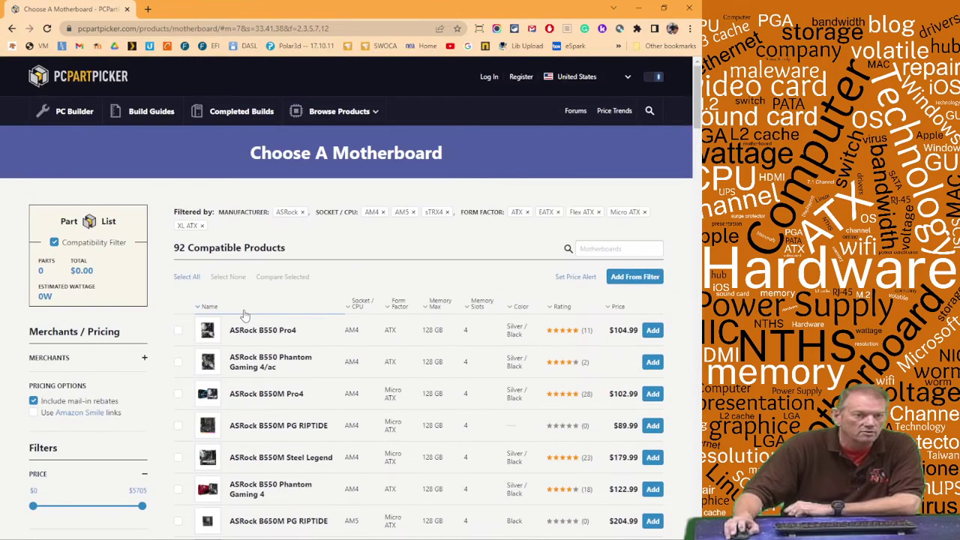
{"action": "scroll", "coordinate": [94, 435], "scroll_direction": "down", "scroll_amount": 5}
{"action": "scroll", "coordinate": [88, 446], "scroll_direction": "up", "scroll_amount": 5}
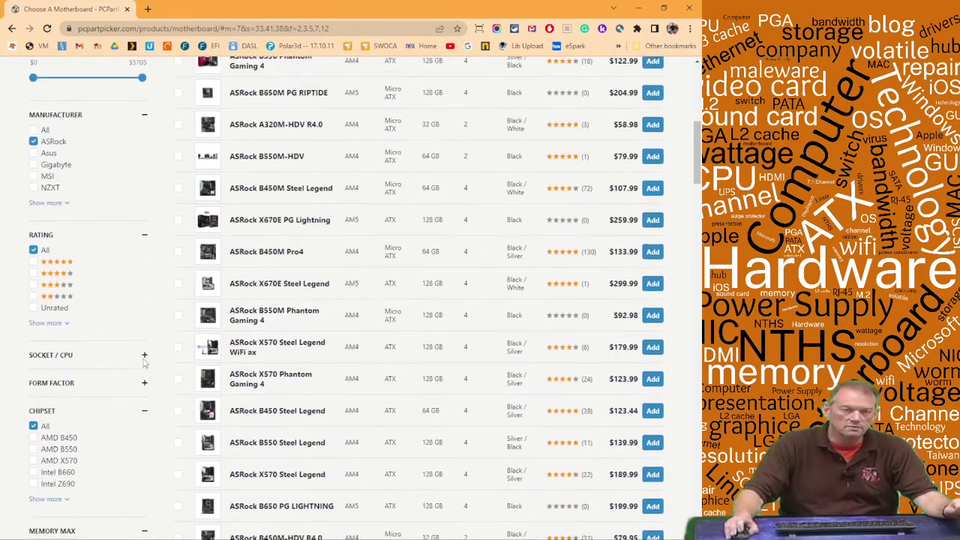
{"action": "scroll", "coordinate": [251, 453], "scroll_direction": "down", "scroll_amount": 4}
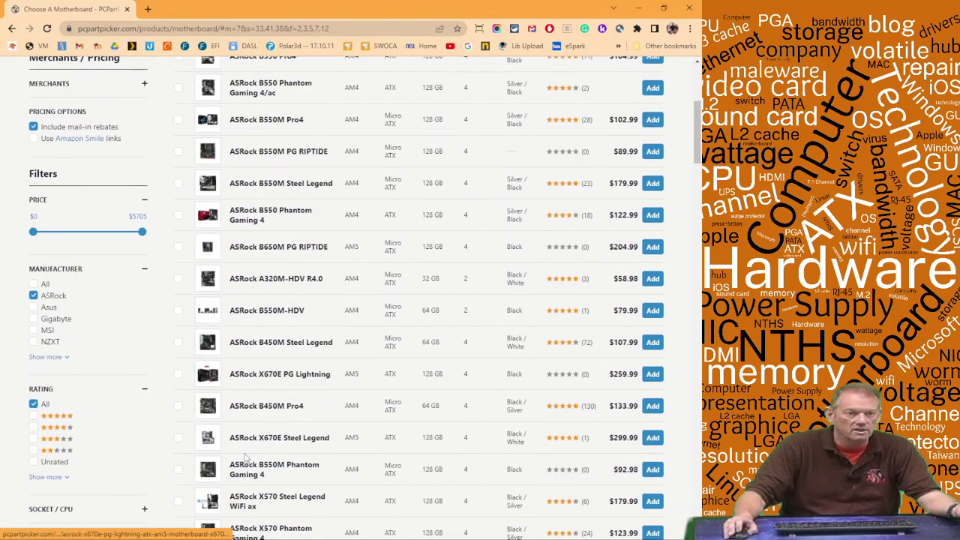
{"action": "scroll", "coordinate": [251, 452], "scroll_direction": "up", "scroll_amount": 4}
Sort the 92 ASRock boards by ascending price, starting with the A320M-HDV R4.0 at $58.98.
{"action": "left_click", "coordinate": [620, 312]}
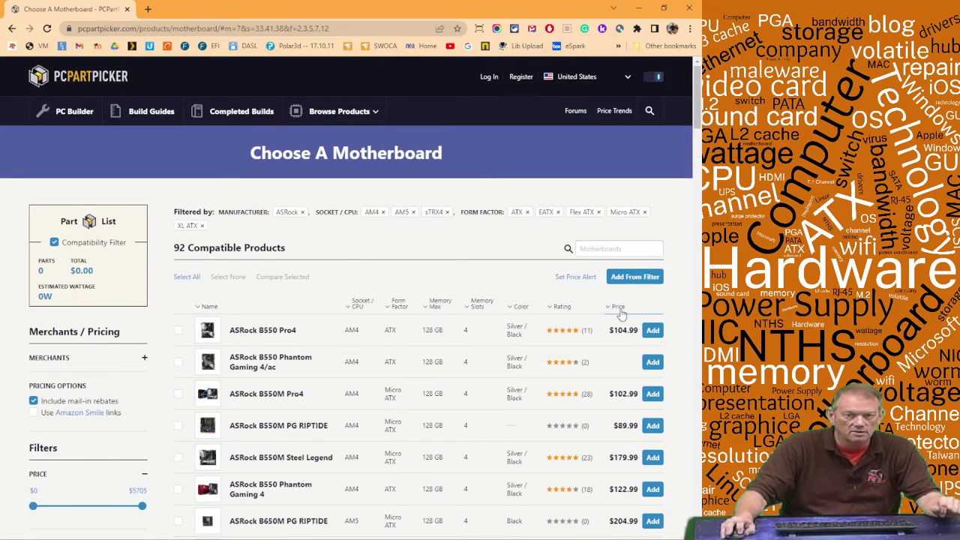
{"action": "left_click", "coordinate": [618, 309]}
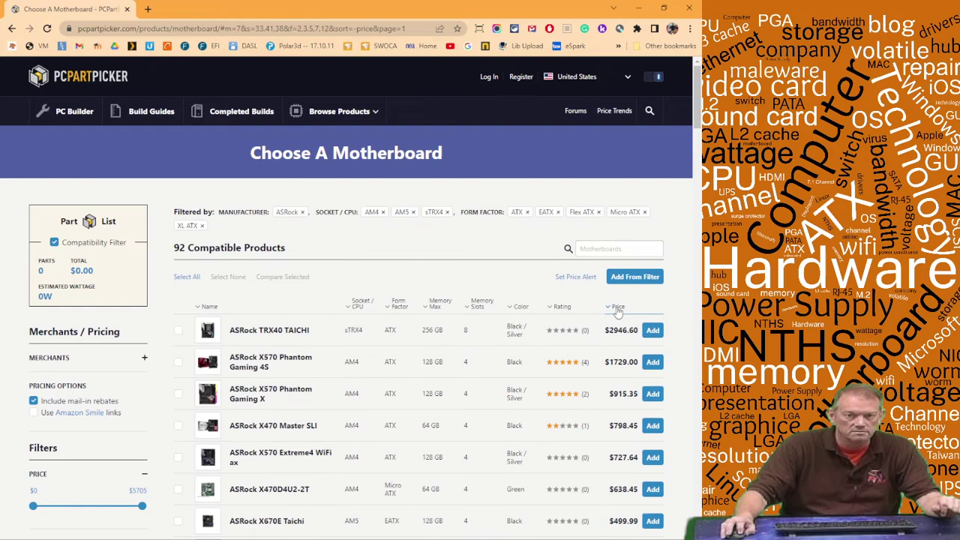
{"action": "left_click", "coordinate": [619, 310]}
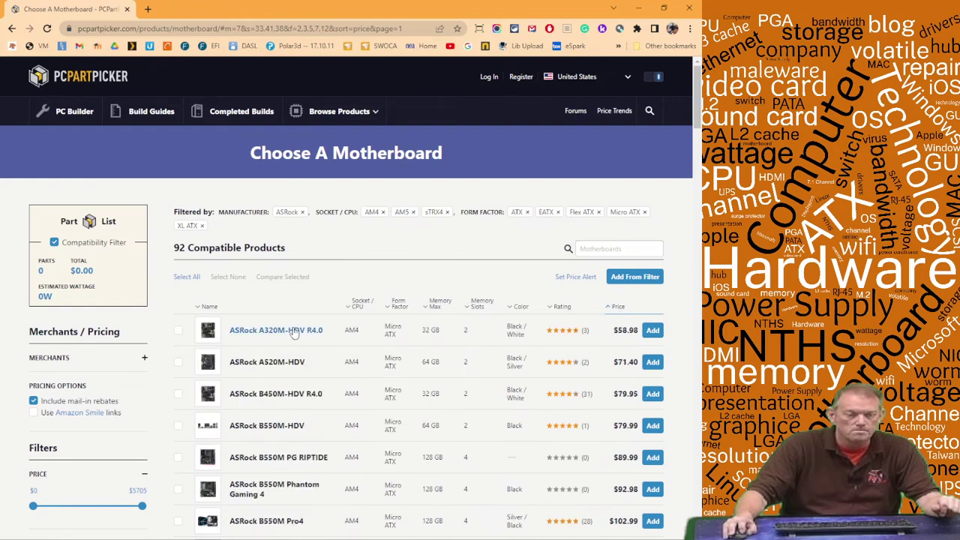
{"action": "scroll", "coordinate": [392, 315], "scroll_direction": "down", "scroll_amount": 2}
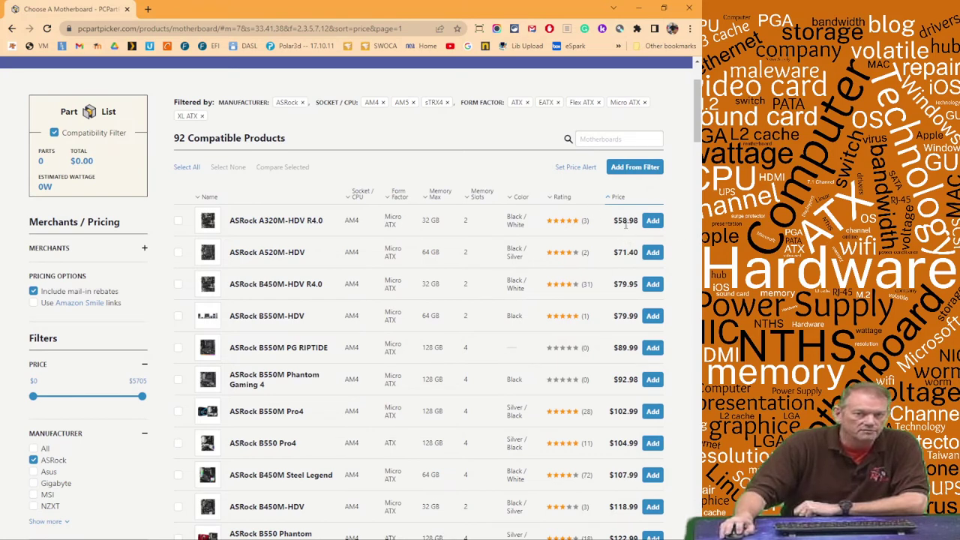
Open the ASRock A320M-HDV R4.0 product page and scroll through its price history and specs.
{"action": "left_click", "coordinate": [267, 226]}
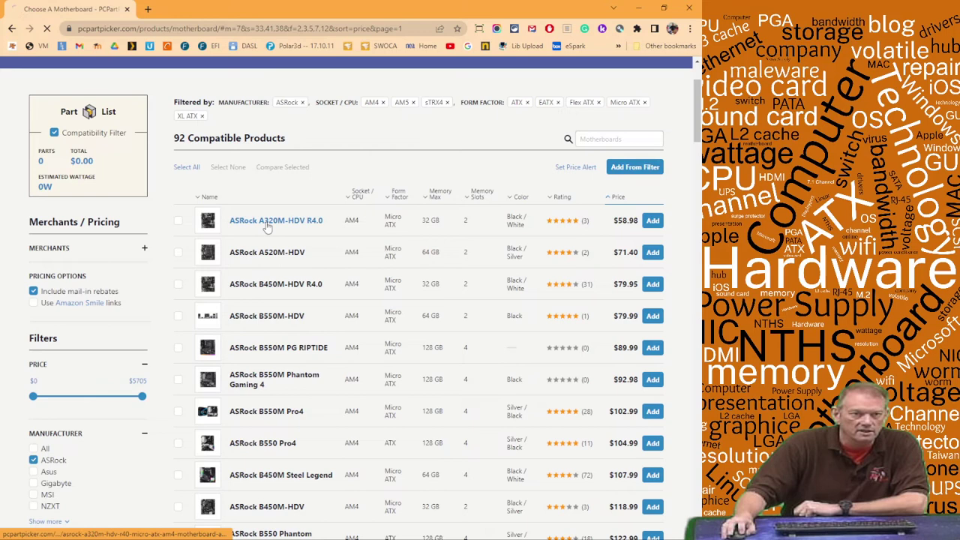
{"action": "scroll", "coordinate": [388, 262], "scroll_direction": "down", "scroll_amount": 2}
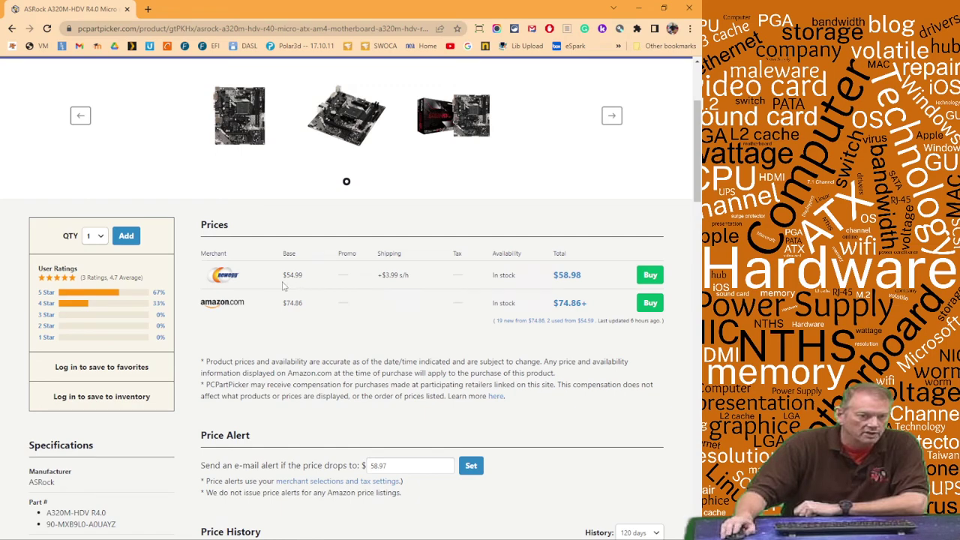
{"action": "scroll", "coordinate": [306, 303], "scroll_direction": "up", "scroll_amount": 1}
{"action": "scroll", "coordinate": [306, 303], "scroll_direction": "down", "scroll_amount": 5}
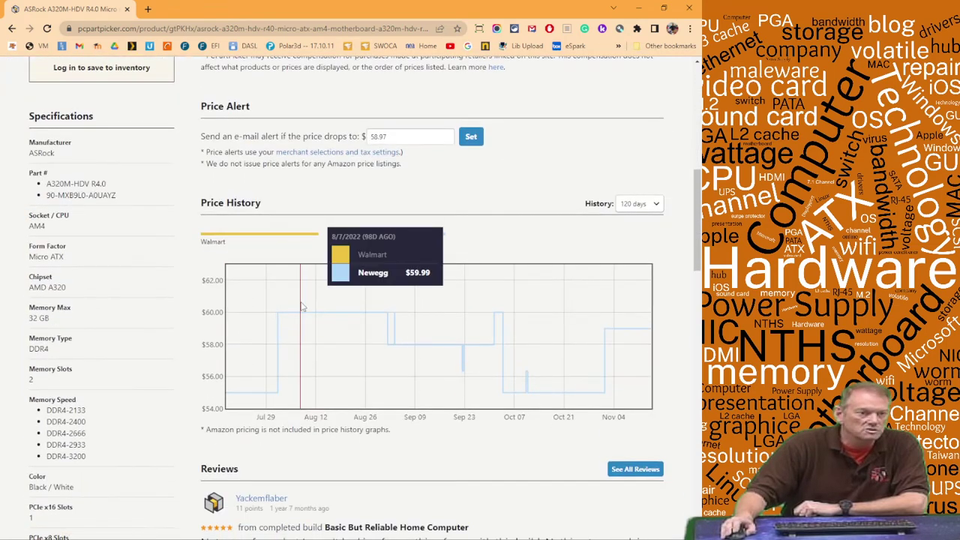
{"action": "scroll", "coordinate": [157, 308], "scroll_direction": "down", "scroll_amount": 2}
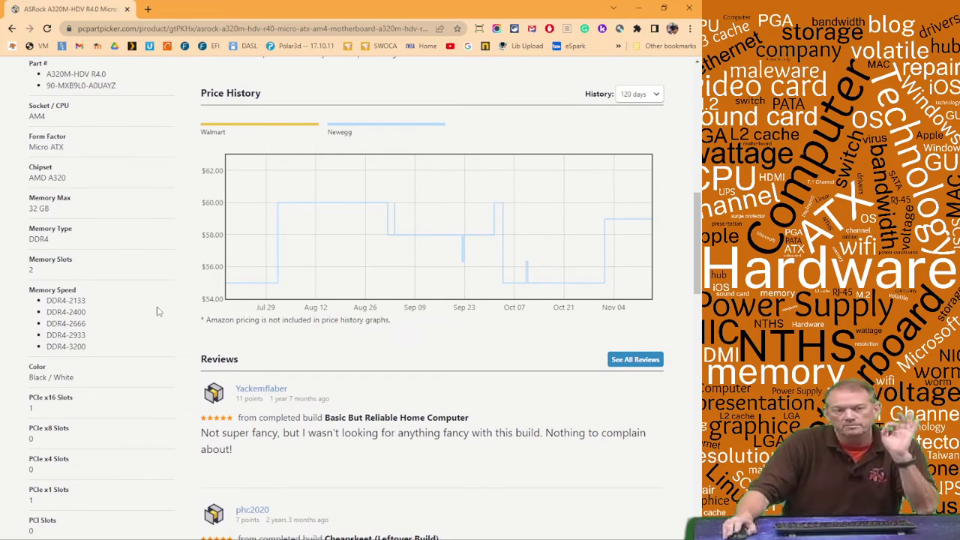
{"action": "scroll", "coordinate": [158, 311], "scroll_direction": "down", "scroll_amount": 3}
{"action": "scroll", "coordinate": [158, 313], "scroll_direction": "down", "scroll_amount": 4}
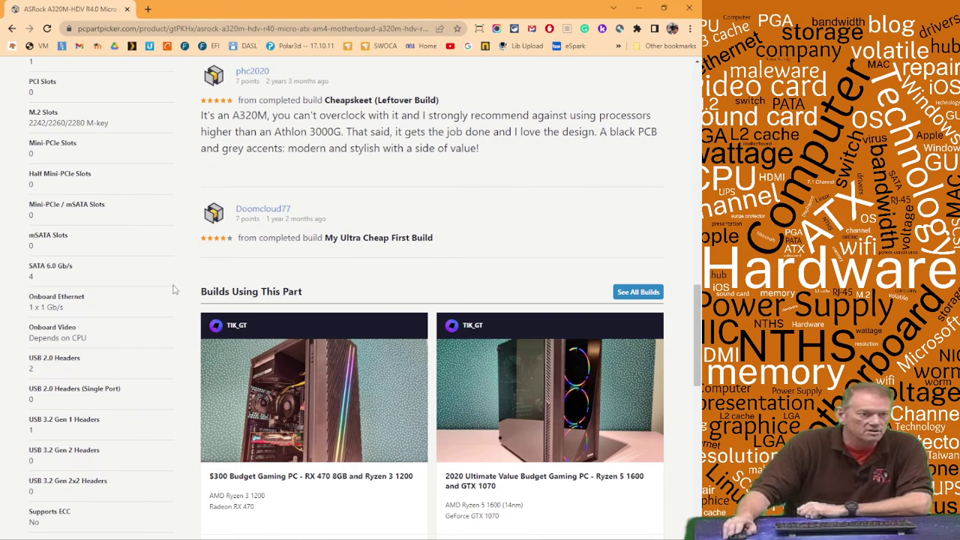
{"action": "scroll", "coordinate": [172, 290], "scroll_direction": "down", "scroll_amount": 1}
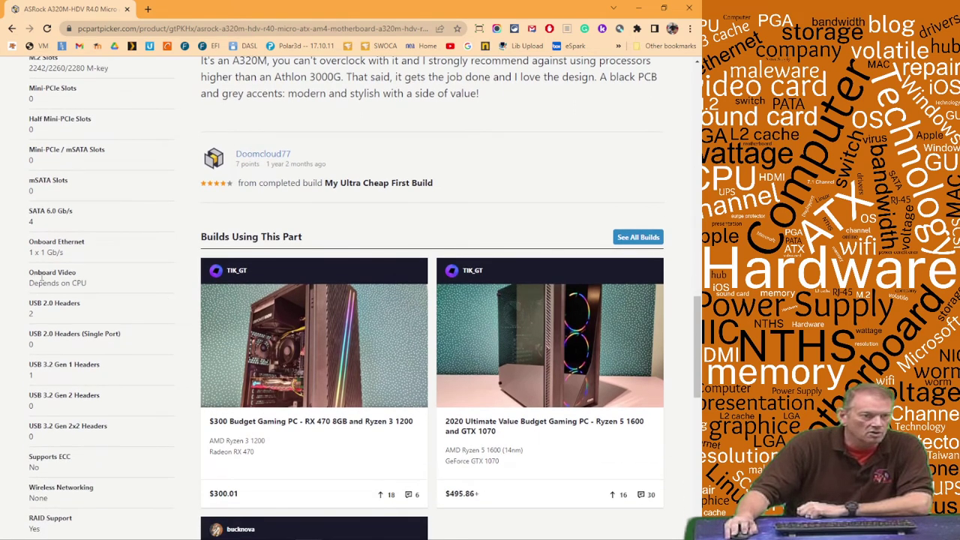
Highlight the Onboard Video spec, then scroll back up to the retailer prices.
{"action": "left_click_drag", "start_coordinate": [30, 280], "coordinate": [96, 291]}
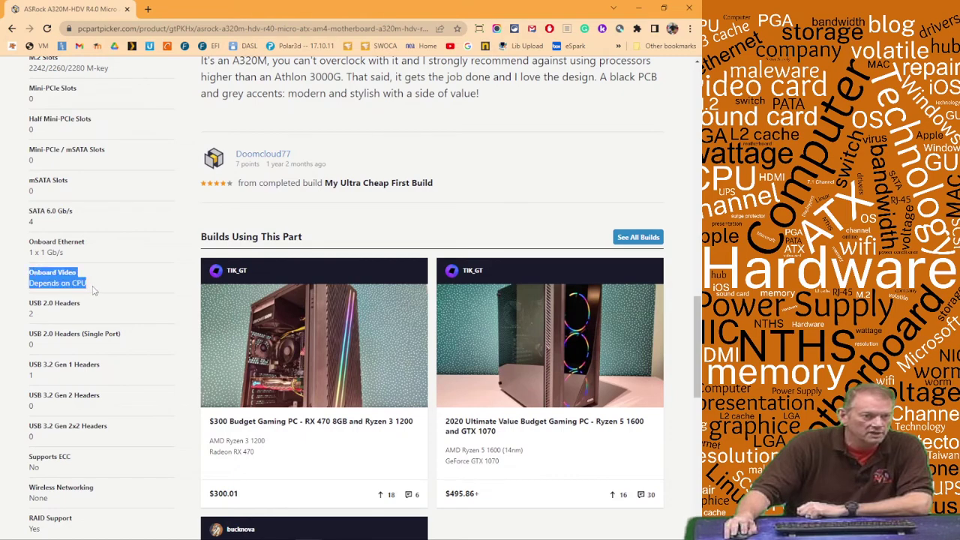
{"action": "left_click", "coordinate": [157, 301]}
{"action": "scroll", "coordinate": [158, 301], "scroll_direction": "down", "scroll_amount": 3}
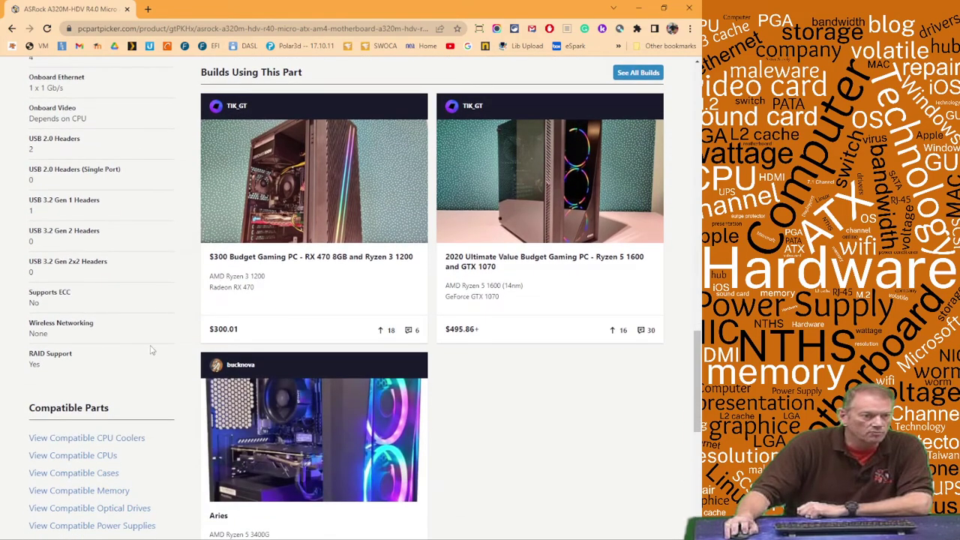
{"action": "scroll", "coordinate": [146, 345], "scroll_direction": "up", "scroll_amount": 1}
{"action": "scroll", "coordinate": [83, 352], "scroll_direction": "up", "scroll_amount": 1}
{"action": "scroll", "coordinate": [130, 344], "scroll_direction": "up", "scroll_amount": 3}
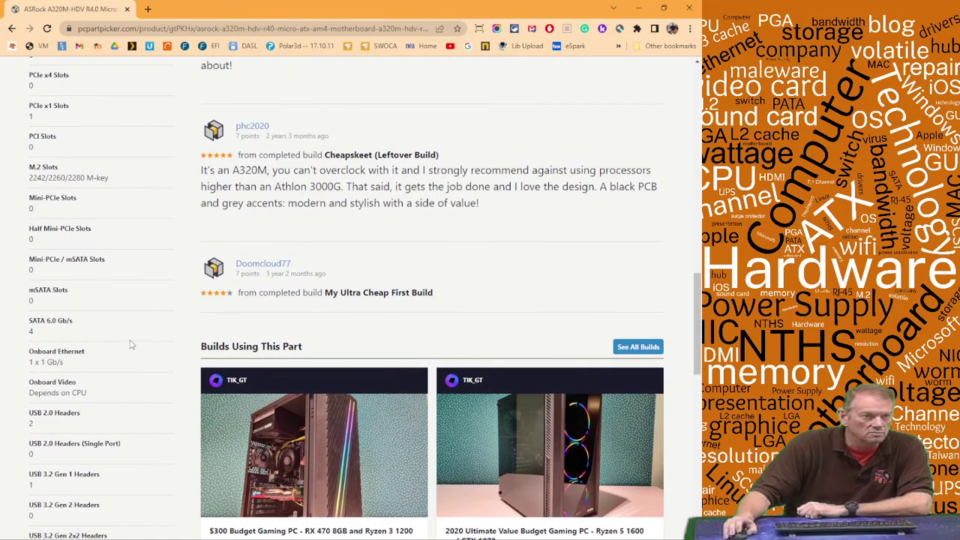
{"action": "scroll", "coordinate": [130, 344], "scroll_direction": "up", "scroll_amount": 5}
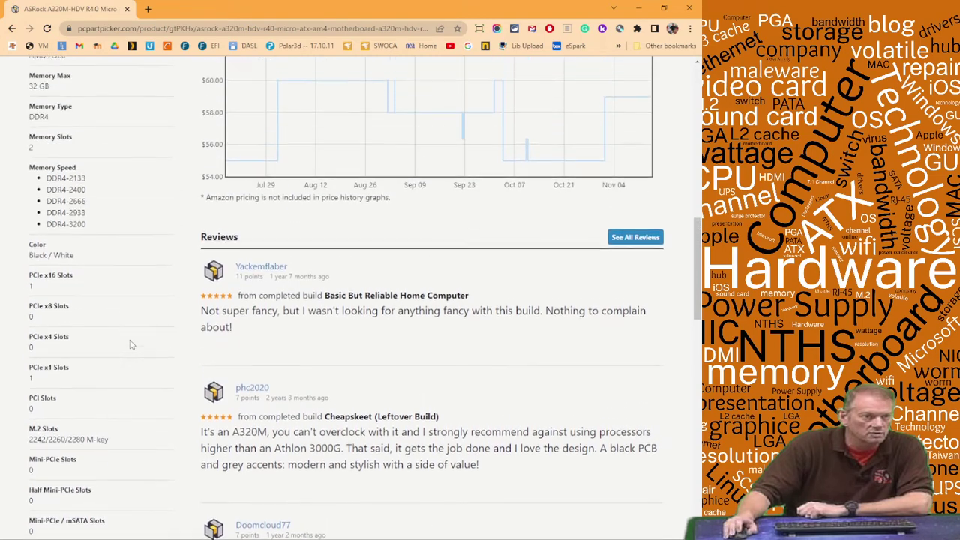
{"action": "scroll", "coordinate": [130, 344], "scroll_direction": "up", "scroll_amount": 2}
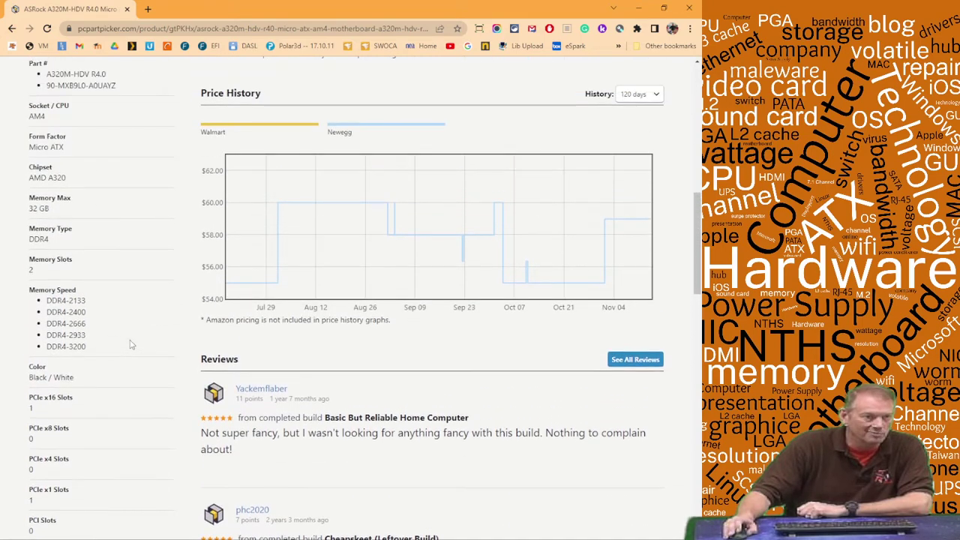
{"action": "scroll", "coordinate": [130, 344], "scroll_direction": "up", "scroll_amount": 6}
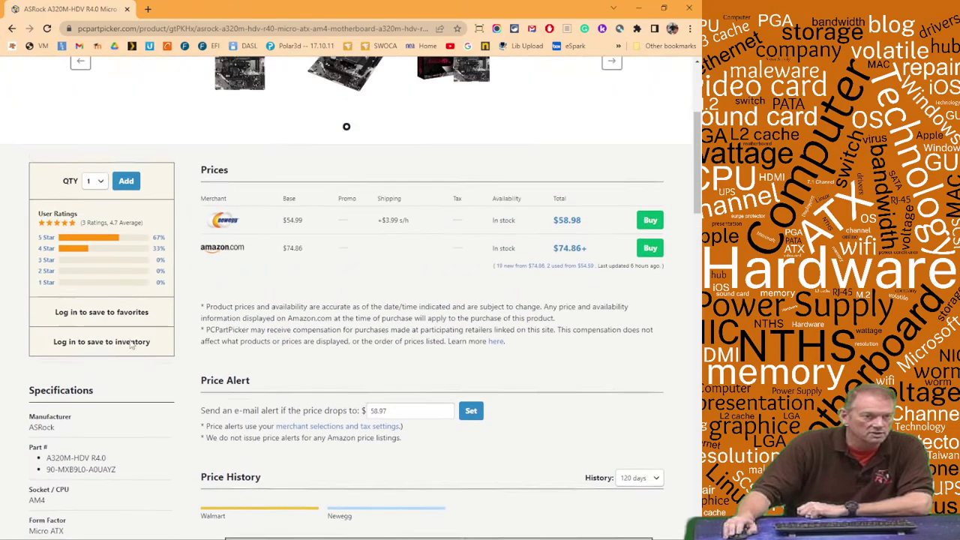
{"action": "scroll", "coordinate": [130, 344], "scroll_direction": "up", "scroll_amount": 1}
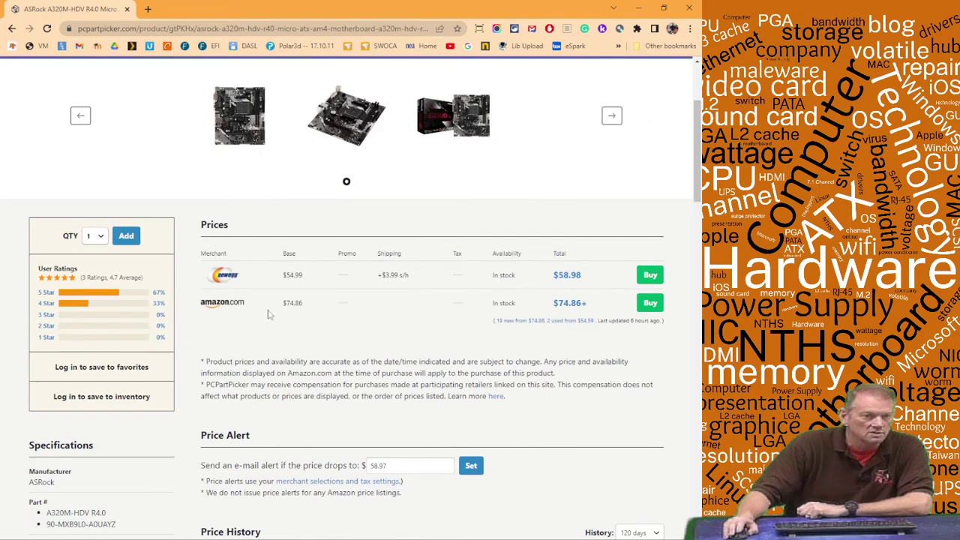
Open the $54.99 Newegg listing in a new tab, view it, then return to PCPartPicker.
{"action": "left_click", "coordinate": [650, 276]}
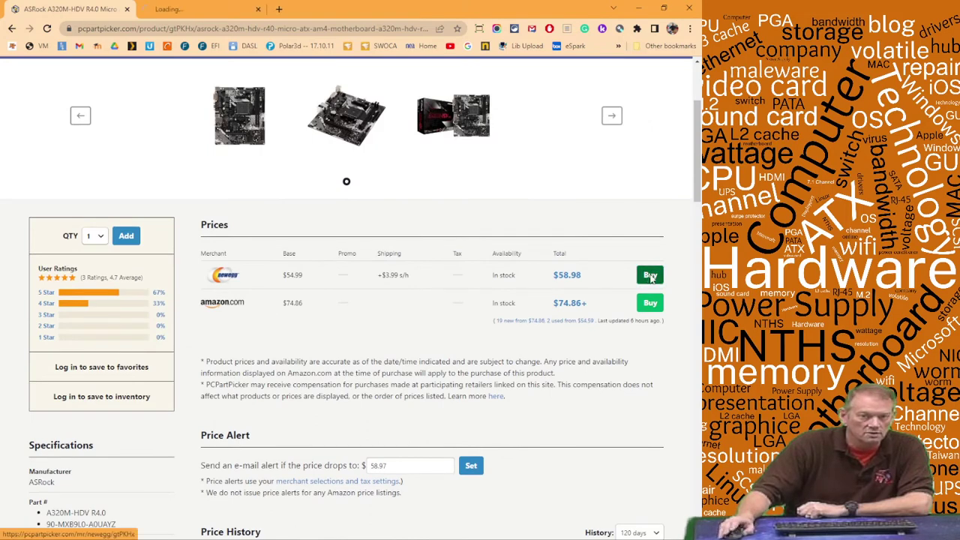
{"action": "left_click", "coordinate": [186, 10]}
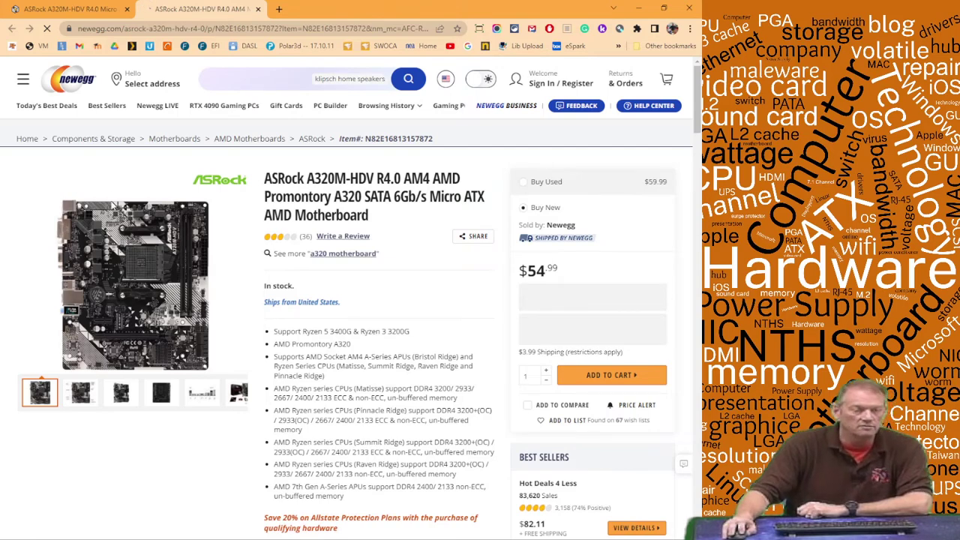
{"action": "key", "text": "ctrl+shift+Tab"}
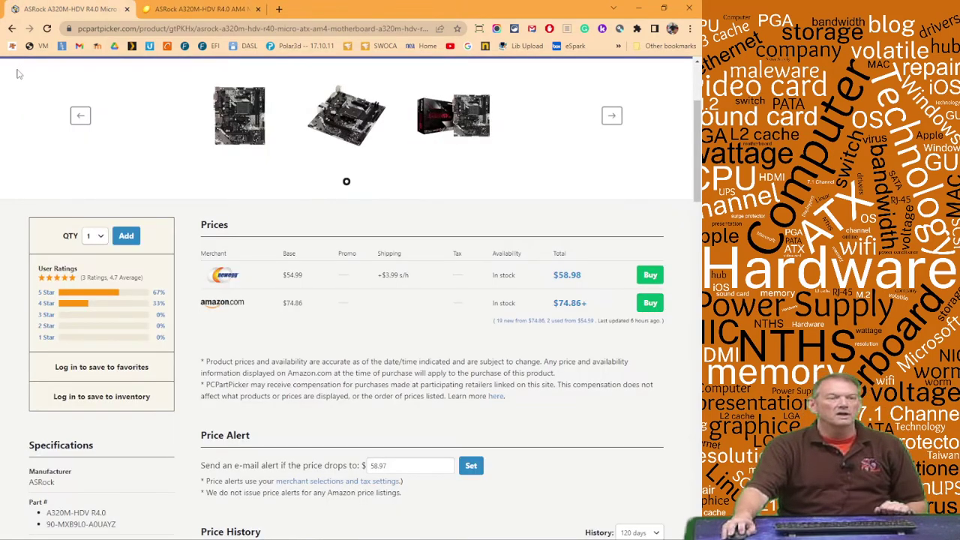
Return to the Choose A Motherboard list of 92 ASRock boards, cheapest first.
{"action": "left_click", "coordinate": [11, 28]}
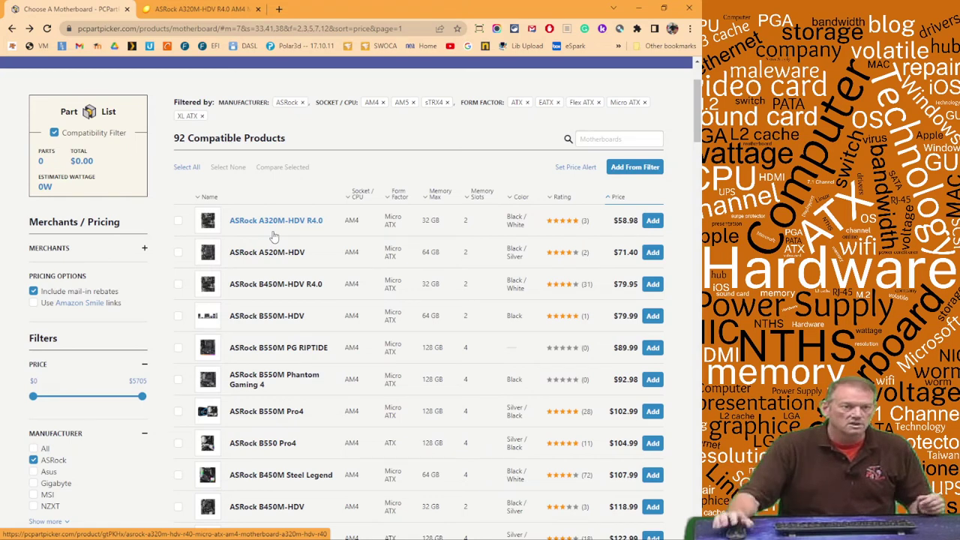
Open the ASRock A520M-HDV page in a new tab to see Amazon $71.40, Newegg $71.99, MemoryC $91.47.
{"action": "middle_click", "coordinate": [291, 253]}
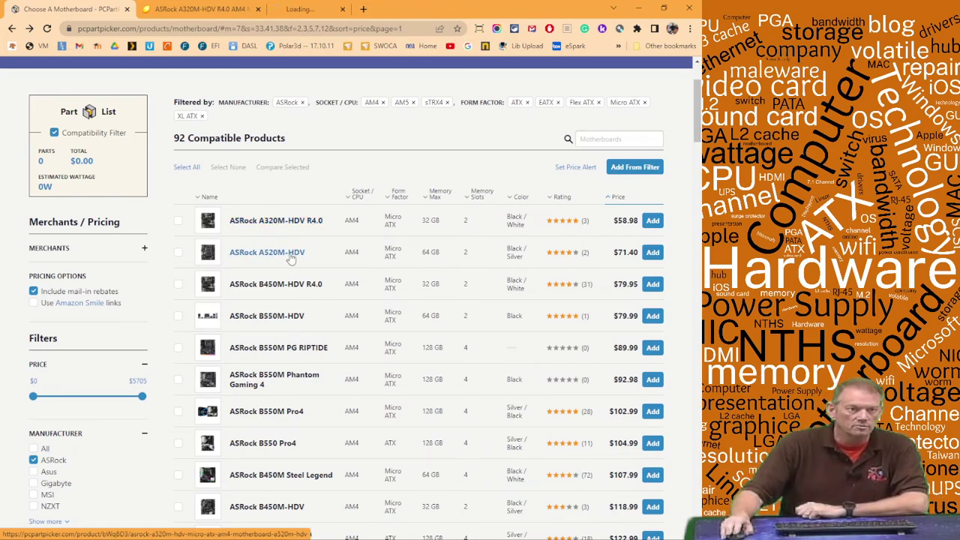
{"action": "left_click", "coordinate": [308, 6]}
{"action": "scroll", "coordinate": [443, 322], "scroll_direction": "down", "scroll_amount": 3}
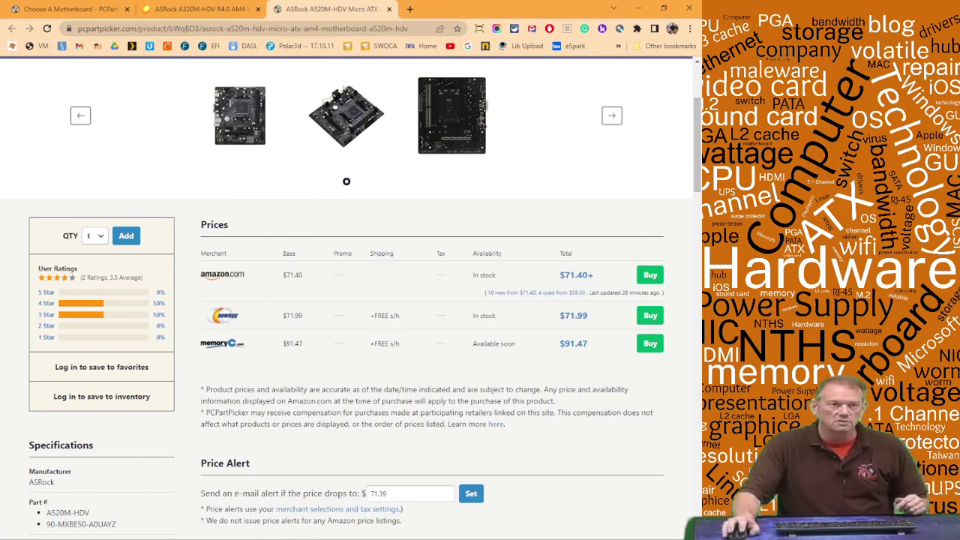
Return to the Choose A Motherboard tab with the price-sorted ASRock boards.
{"action": "left_click", "coordinate": [78, 9]}
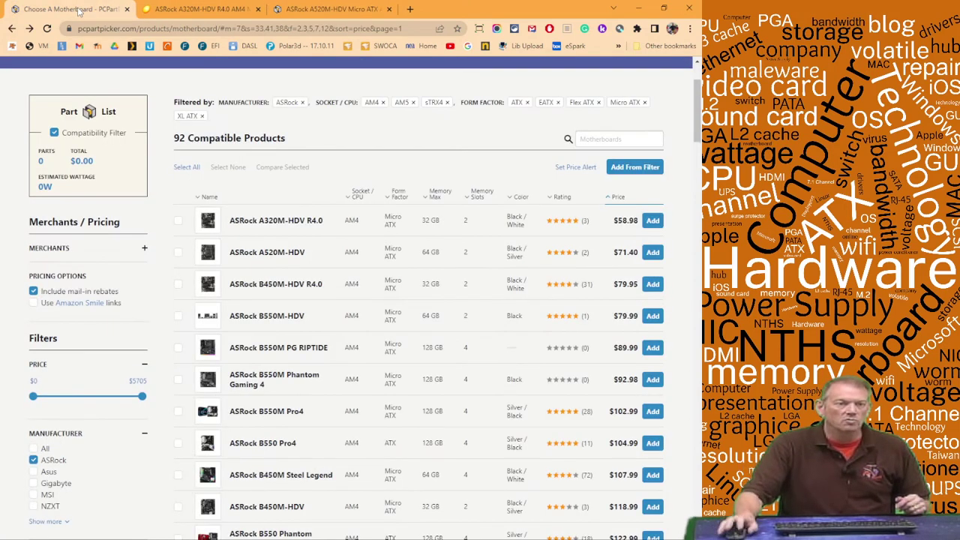